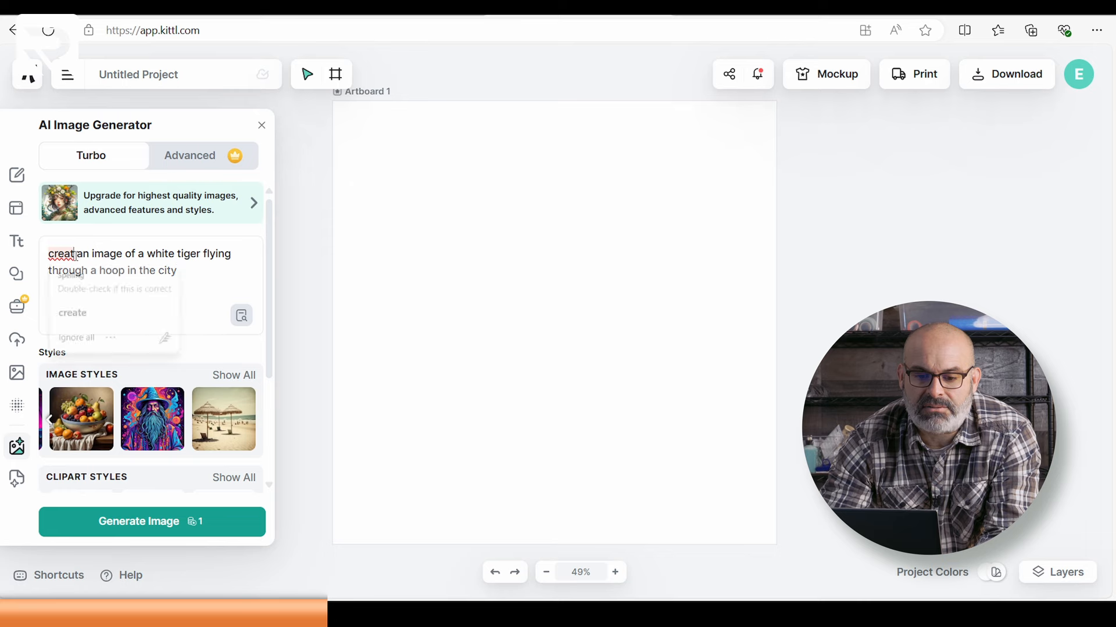
Step: Correct the prompt's first word to "create" and generate the white tiger image in the Digital Art style
left_click(67, 312)
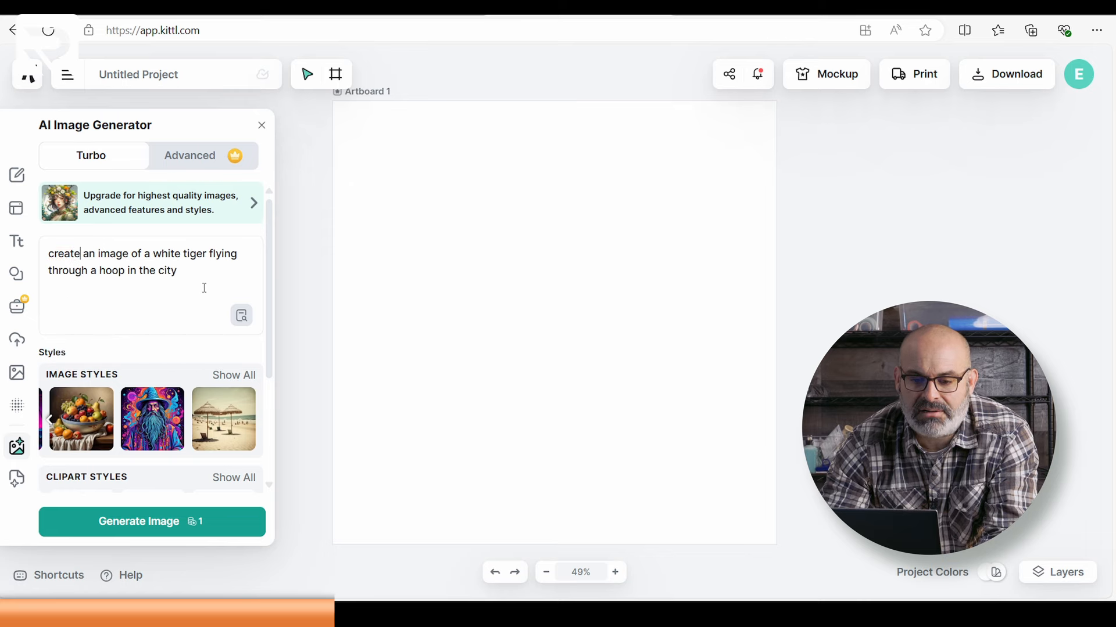
left_click(50, 420)
left_click(126, 238)
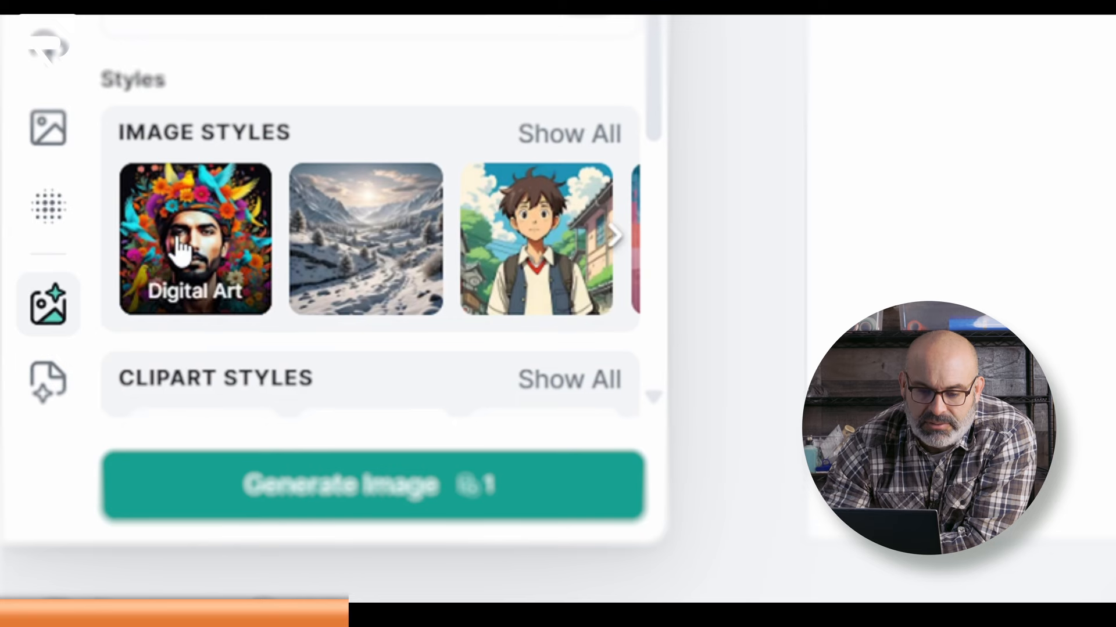
scroll(180, 249, "down", 6)
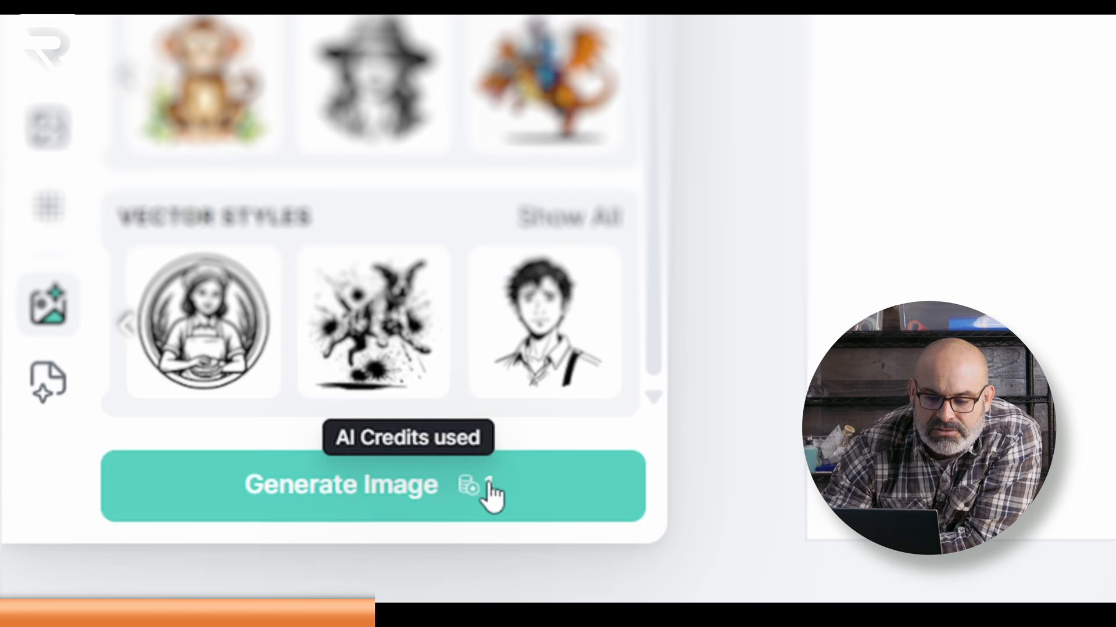
left_click(368, 492)
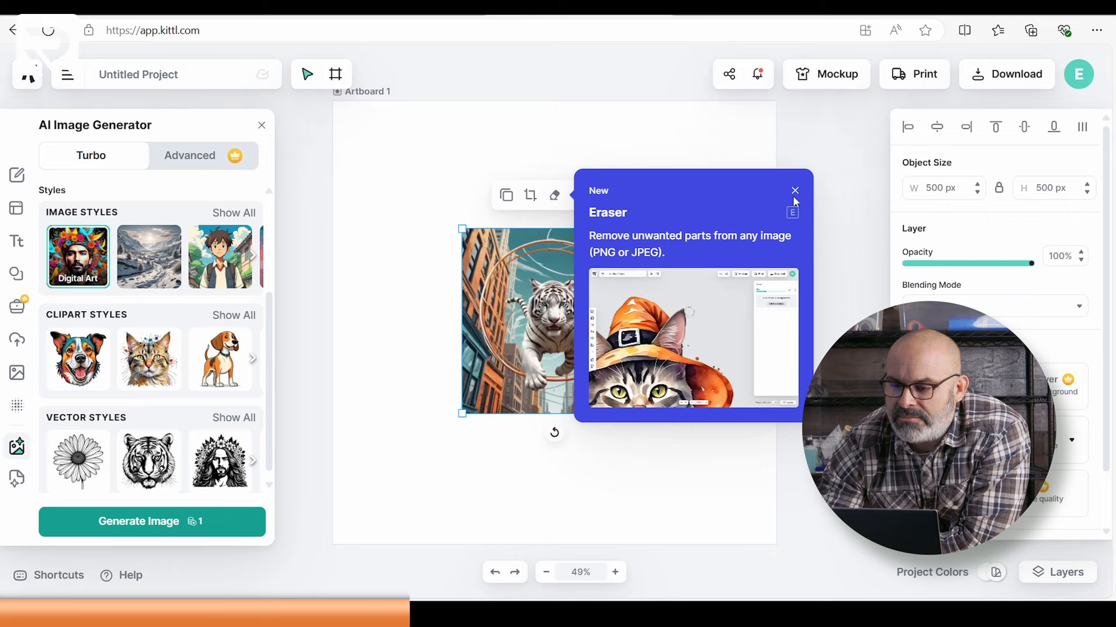
left_click(794, 191)
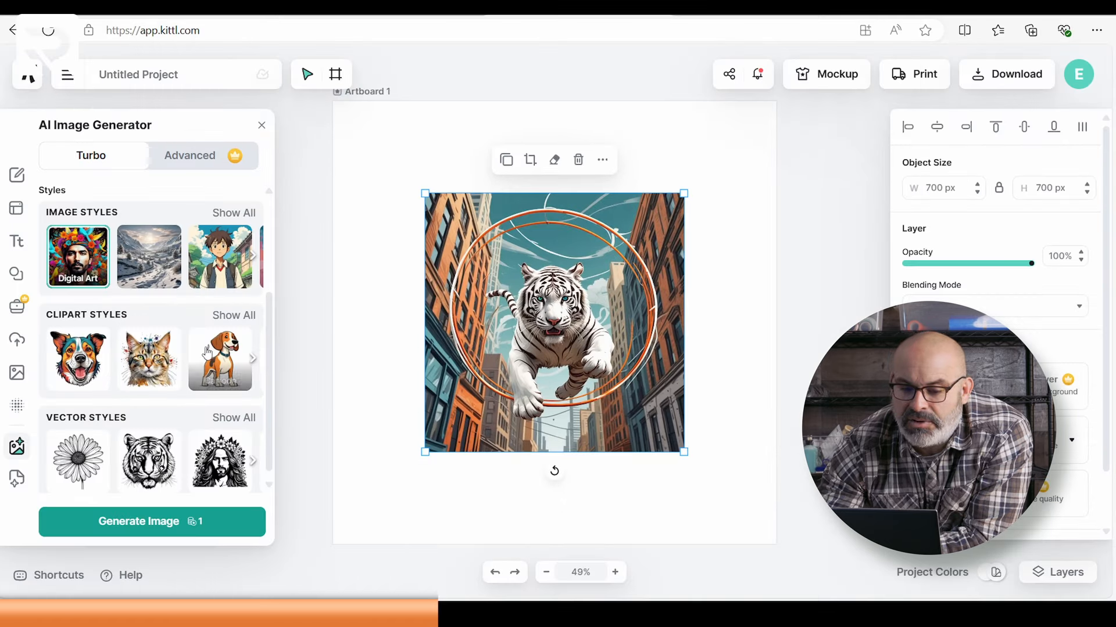
Step: Generate a T-Shirt Graphic version of the tiger, enlarge it to about 767 px and center it on the artboard
left_click(78, 362)
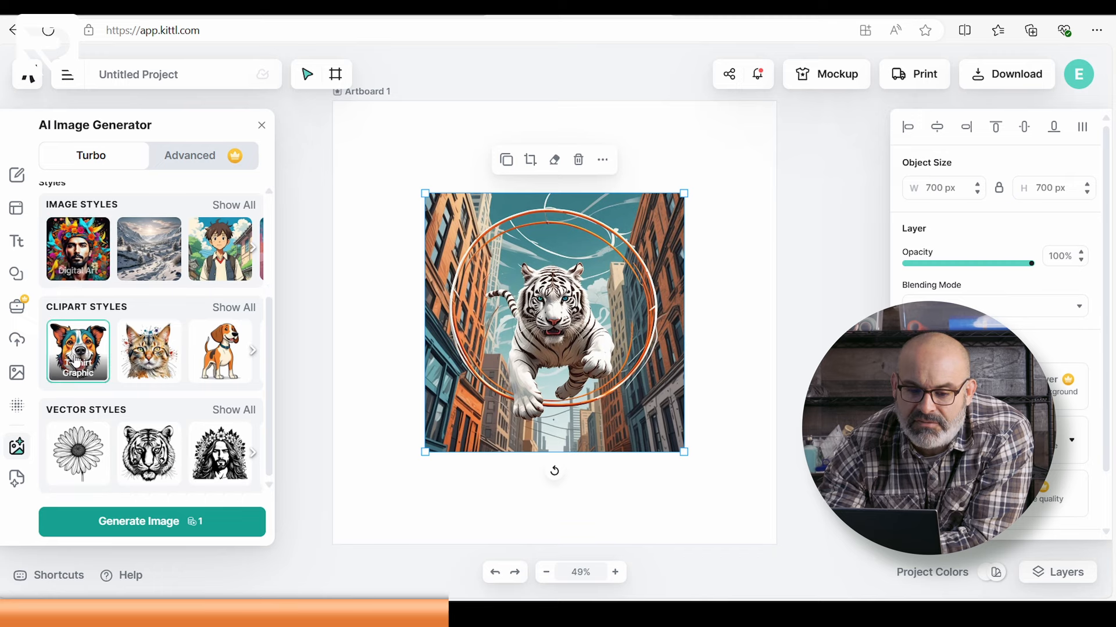
left_click(145, 523)
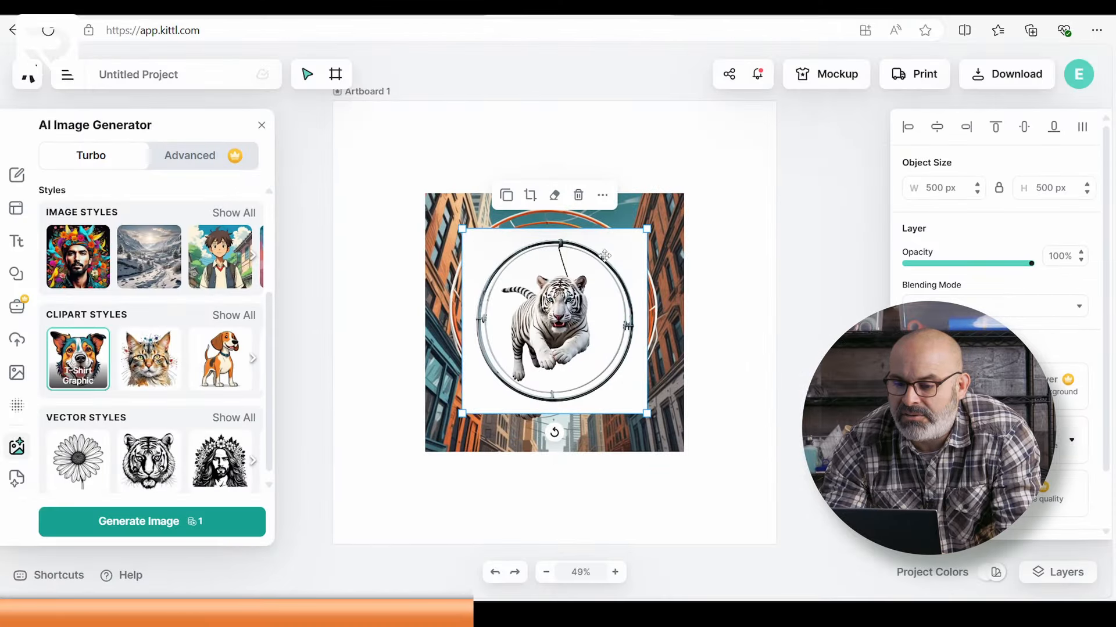
left_click_drag(645, 231, 746, 130)
left_click_drag(617, 255, 569, 302)
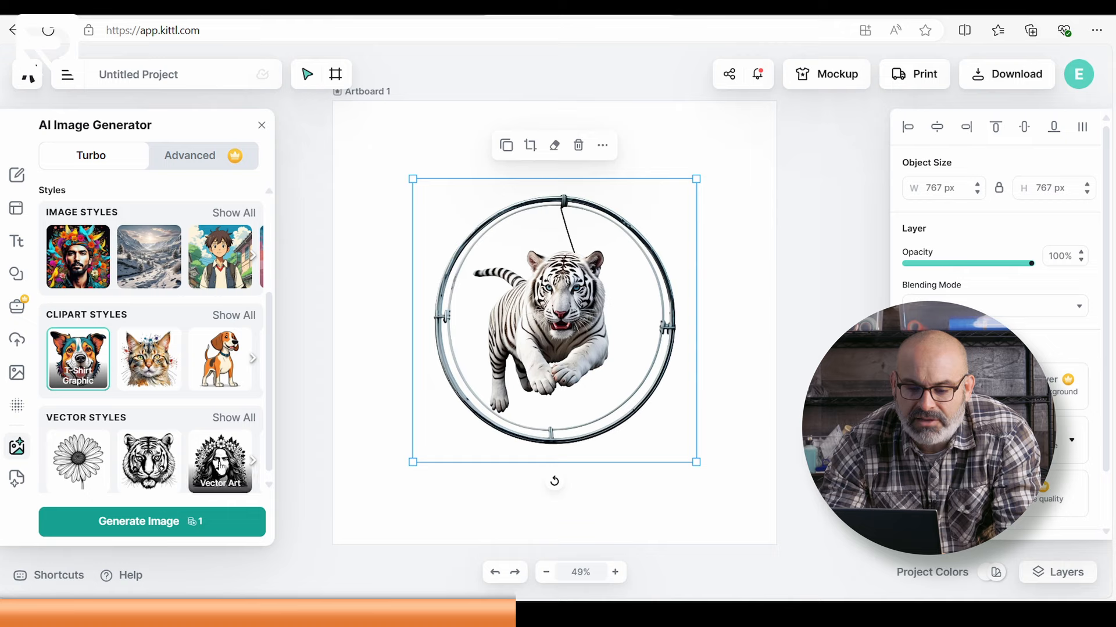
Step: Generate a Vector Art version of the tiger, enlarge it to about 825 px and move it to the artboard's upper-left area
left_click(221, 465)
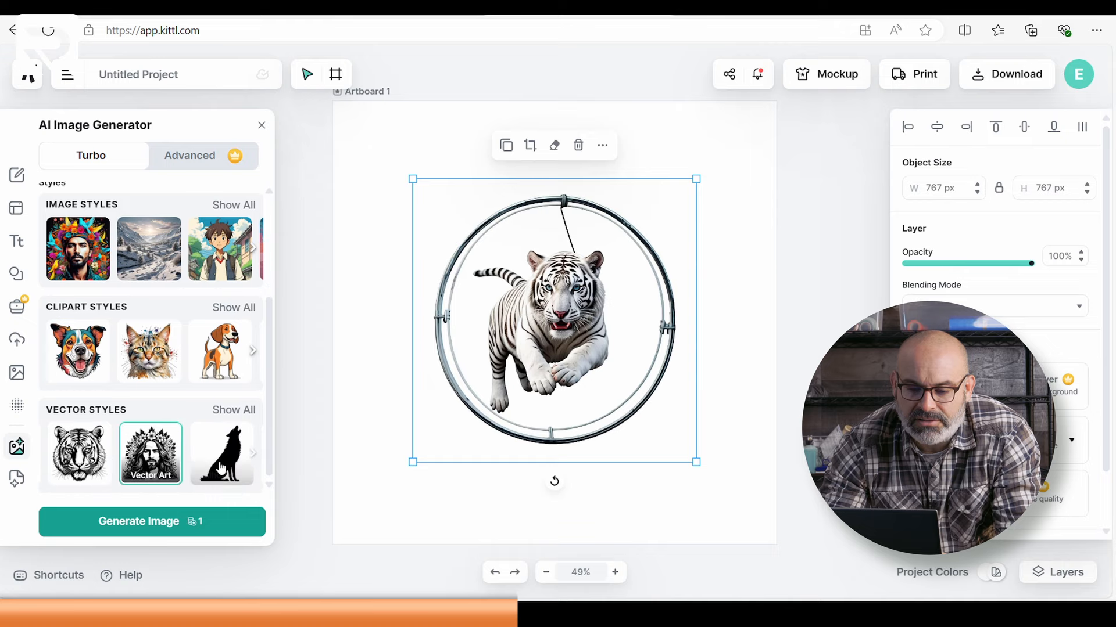
left_click(129, 523)
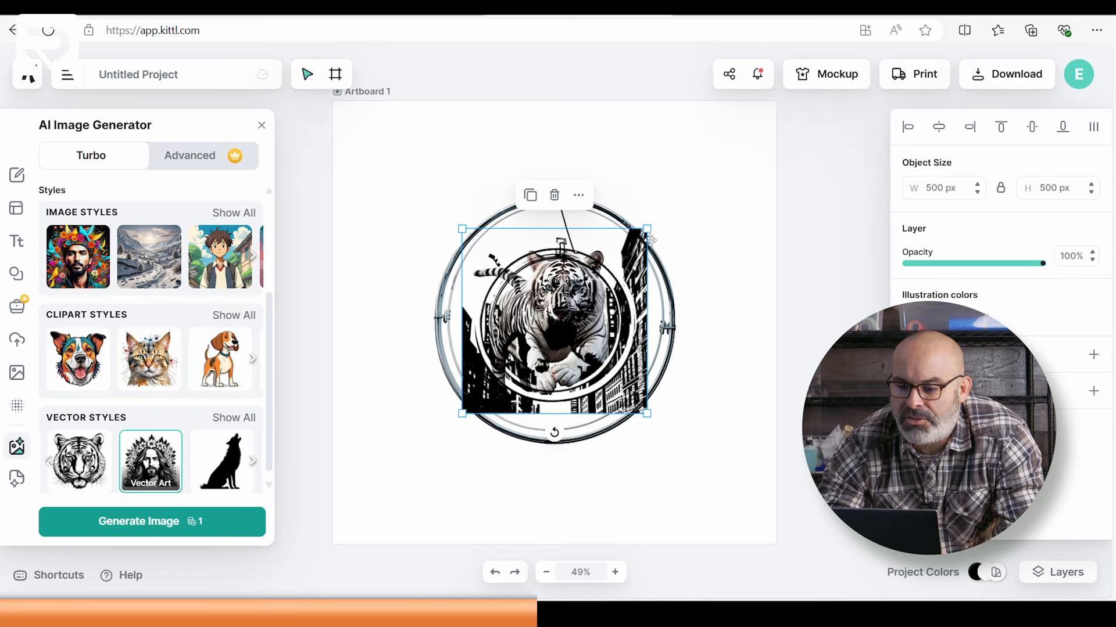
left_click_drag(647, 229, 767, 109)
left_click_drag(622, 233, 459, 186)
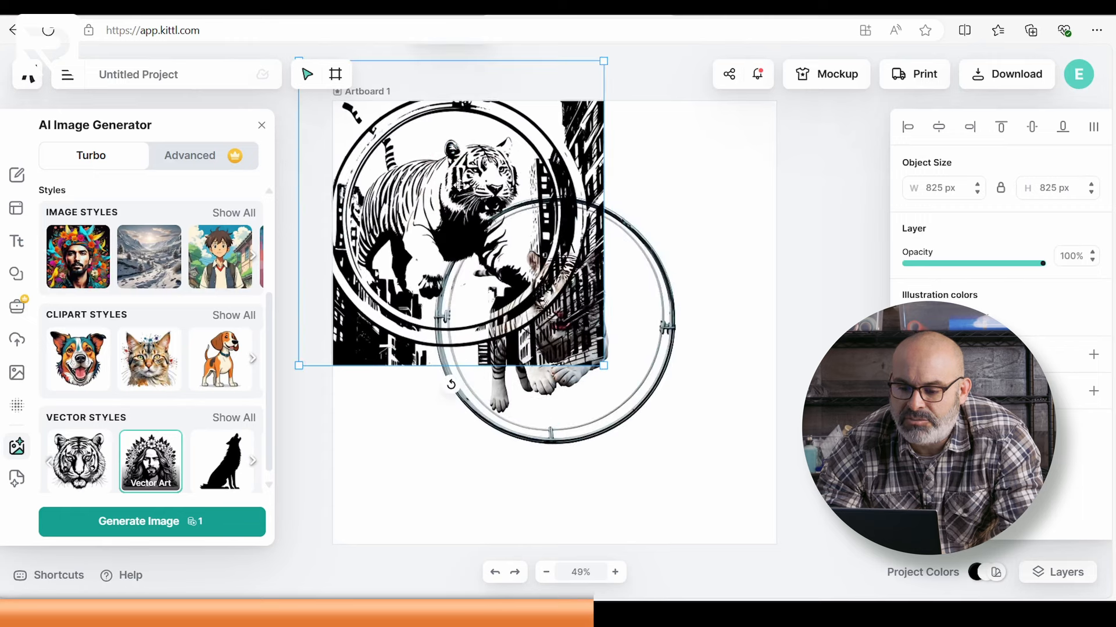
Step: Generate an Emblem version of the tiger and move it to the artboard's upper-left area
left_click(254, 462)
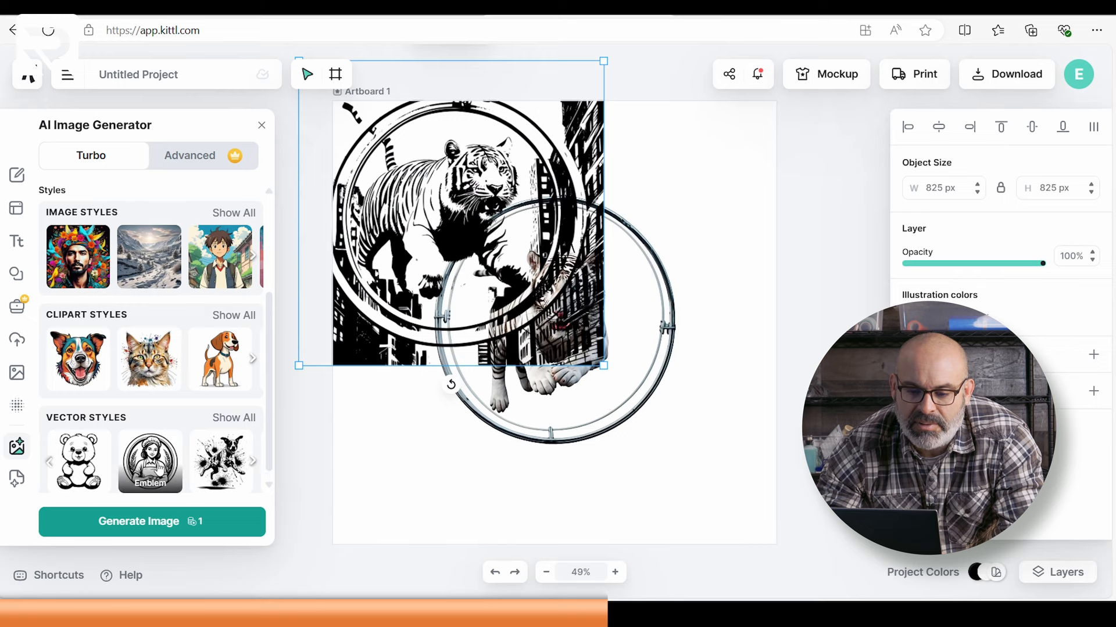
left_click(161, 469)
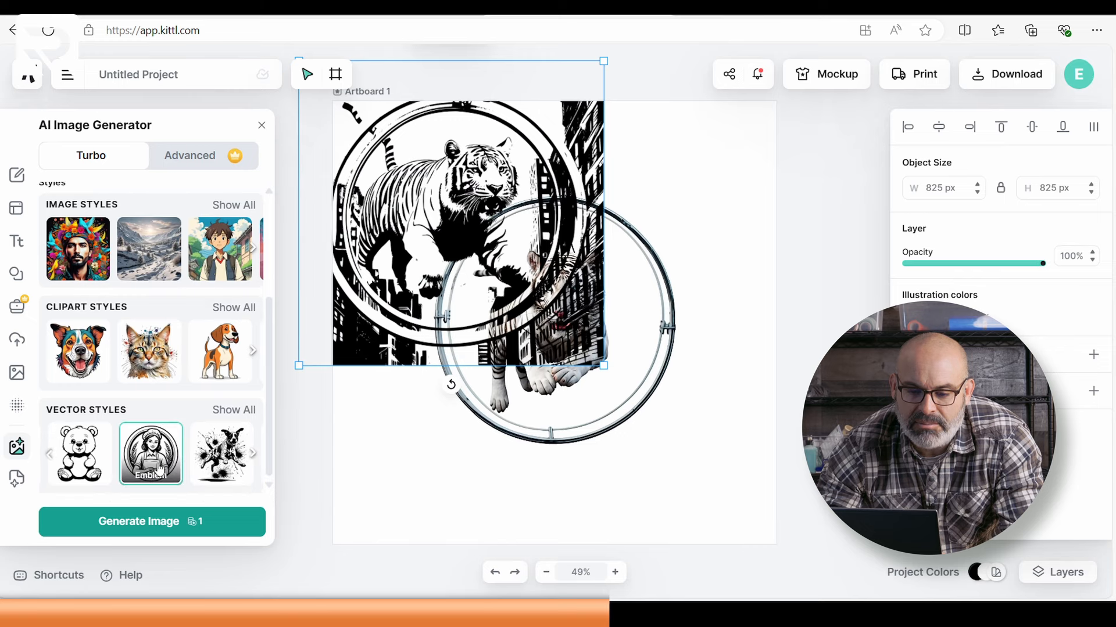
left_click(172, 524)
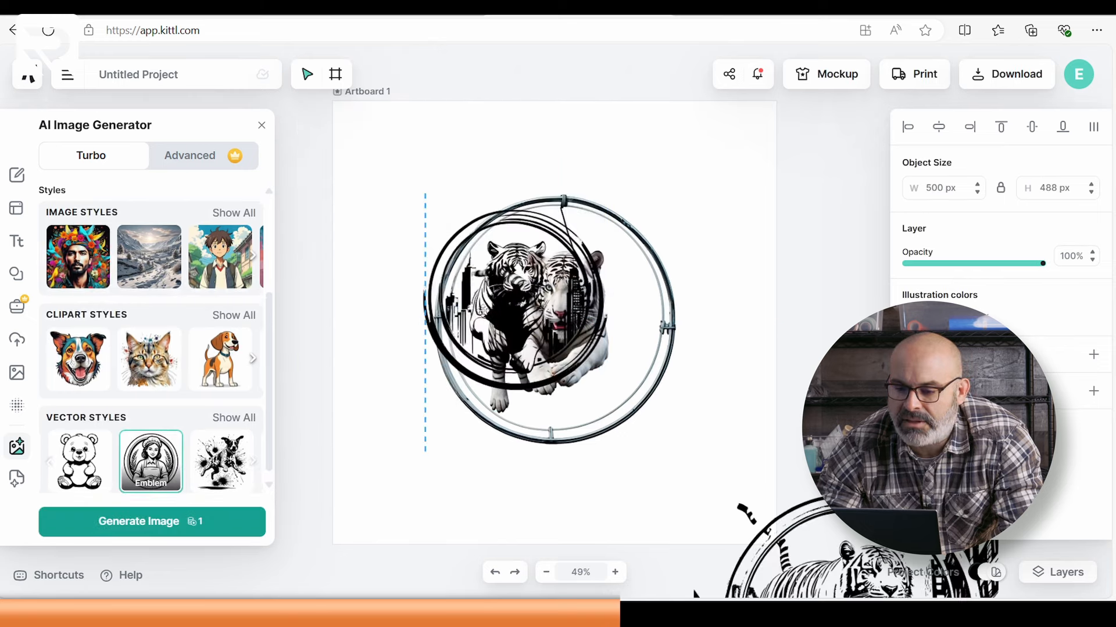
left_click_drag(563, 360, 500, 264)
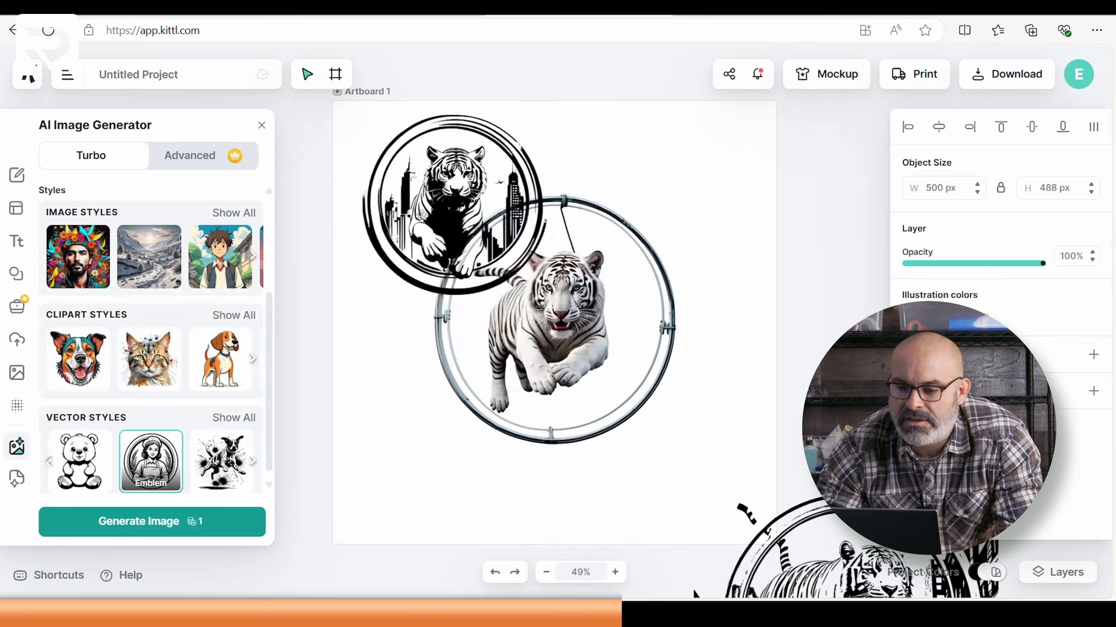
Step: Move the T-Shirt Graphic and Digital Art tiger images out past the artboard's lower-right corner
left_click(548, 331)
left_click_drag(548, 332, 801, 536)
left_click_drag(593, 381, 852, 572)
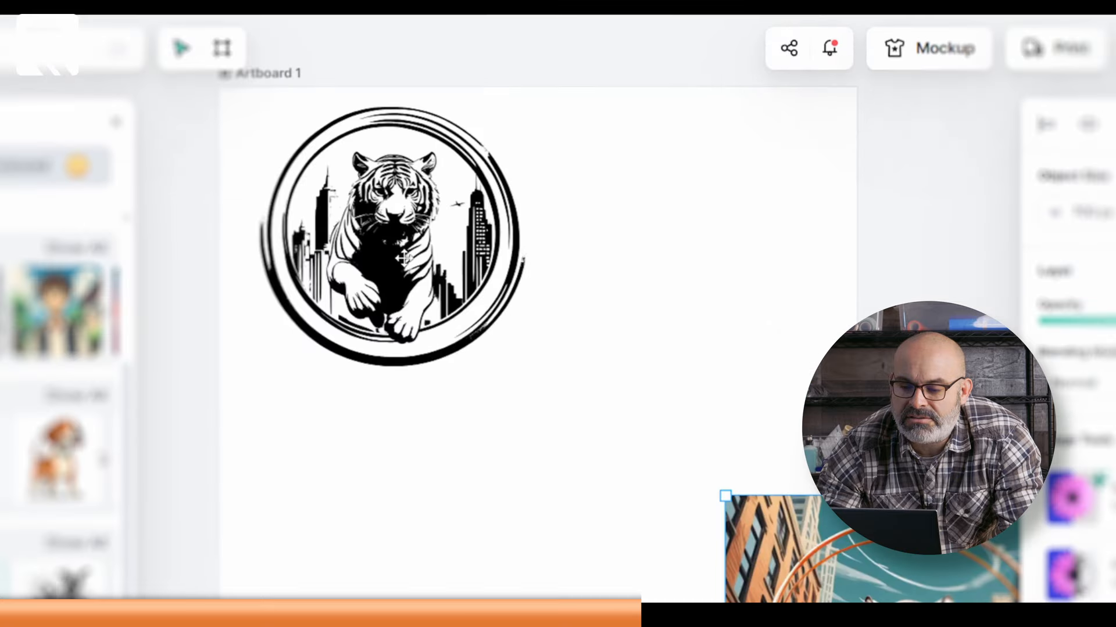
Step: Center the emblem tiger on the artboard and enlarge it to about 806 by 786 px
left_click_drag(460, 218, 544, 331)
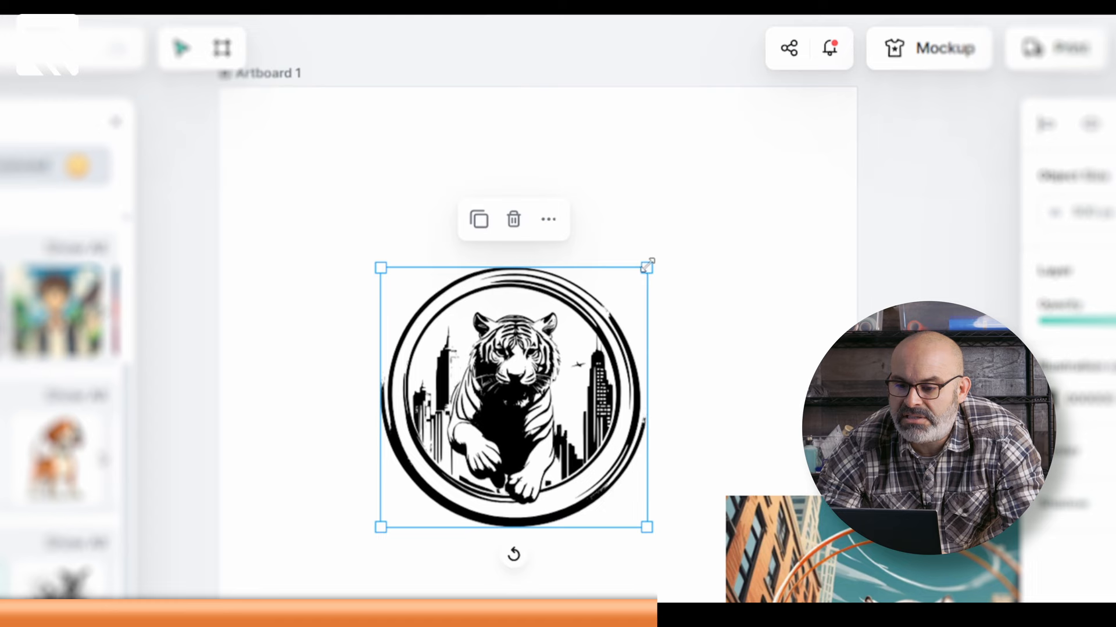
left_click_drag(652, 259, 842, 142)
left_click_drag(593, 303, 545, 395)
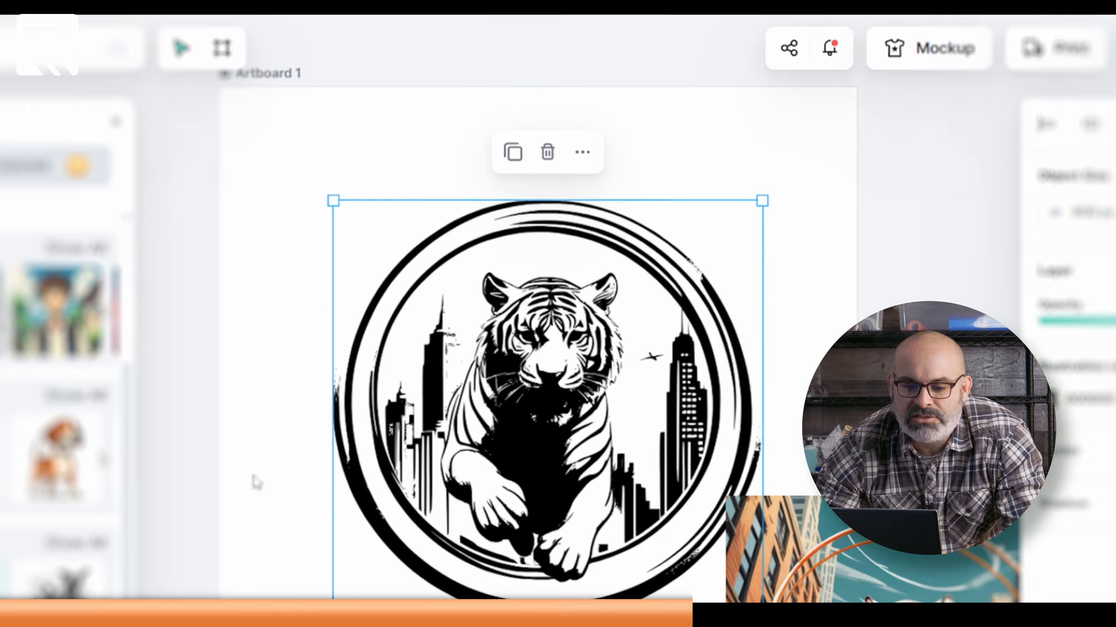
Step: Move the emblem tiger to the artboard's lower-right corner and replace the prompt with "create a t-shirt design for gym called GORILLA GYM."
scroll(69, 485, "up", 3)
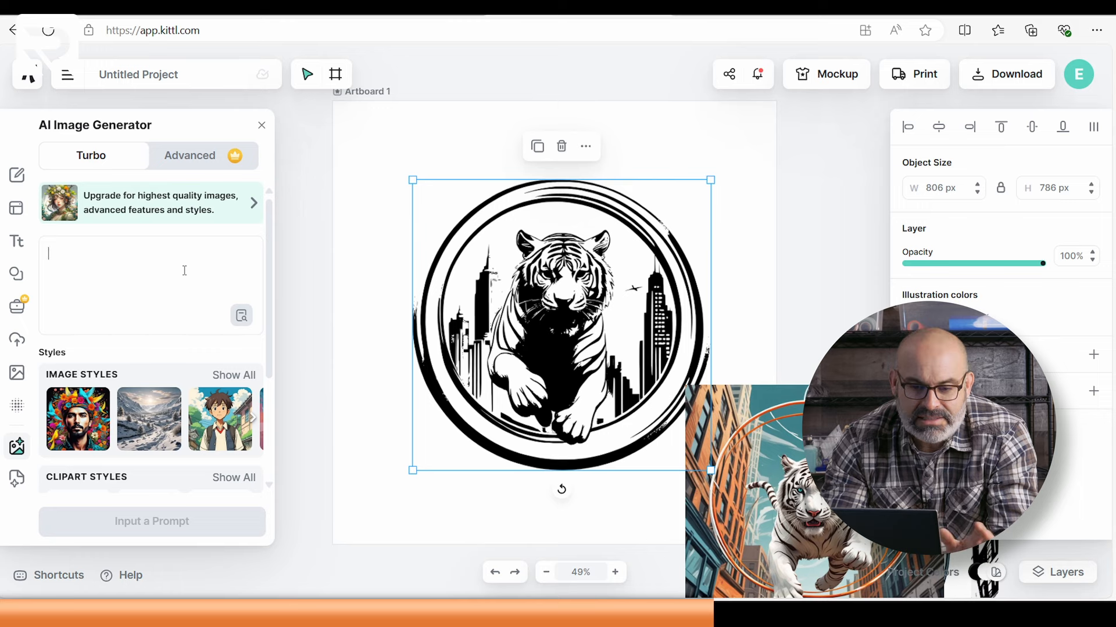
left_click_drag(543, 286, 779, 485)
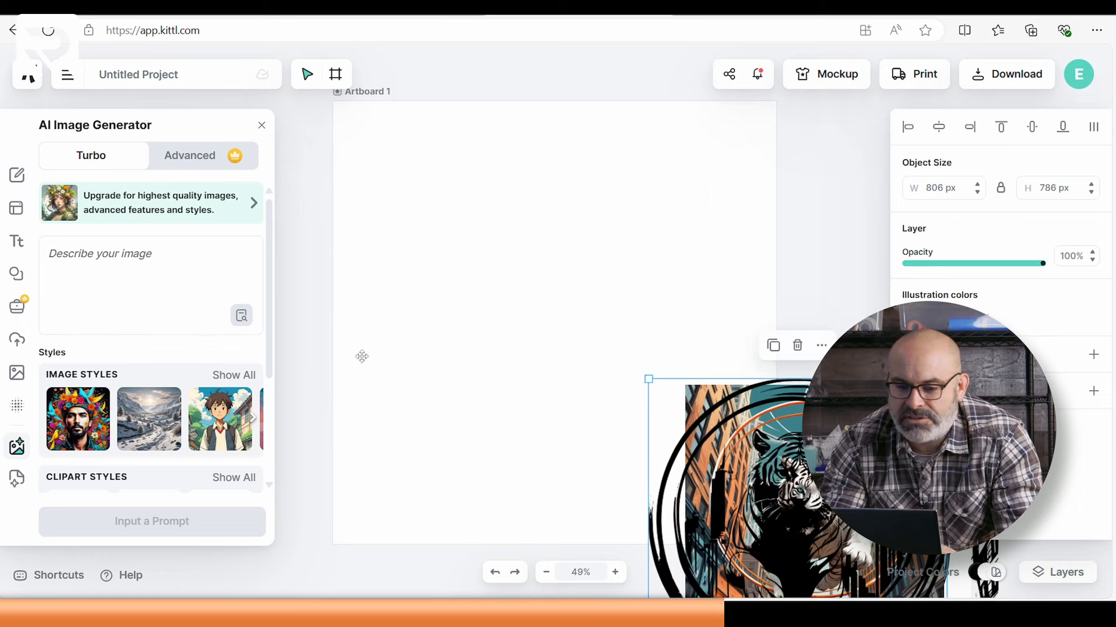
left_click(80, 258)
type("create a ")
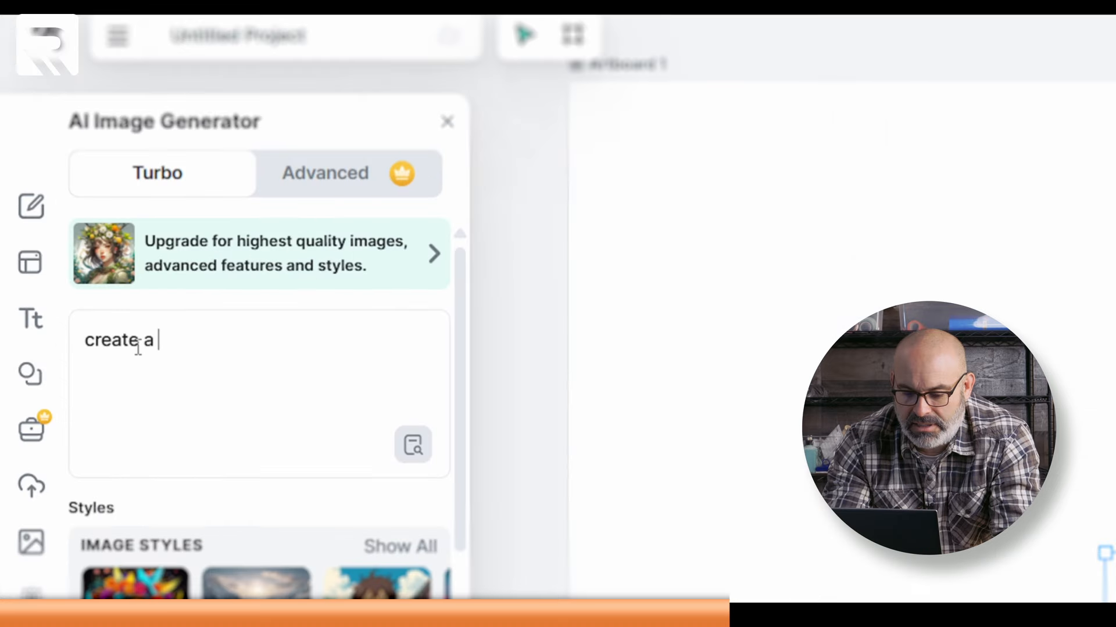
type("t")
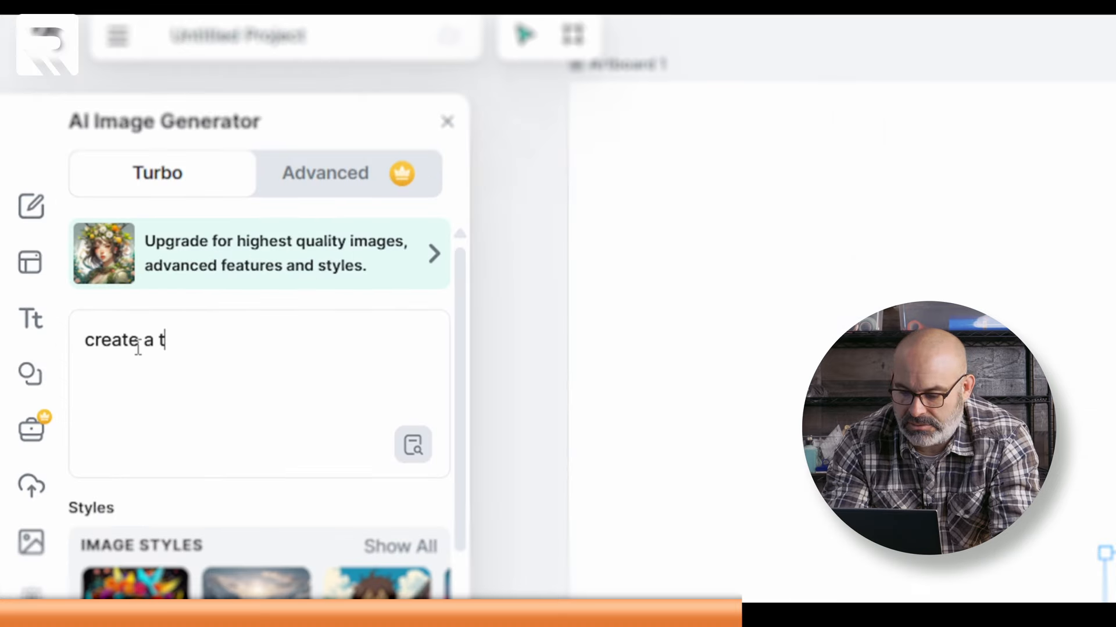
type("chirt design")
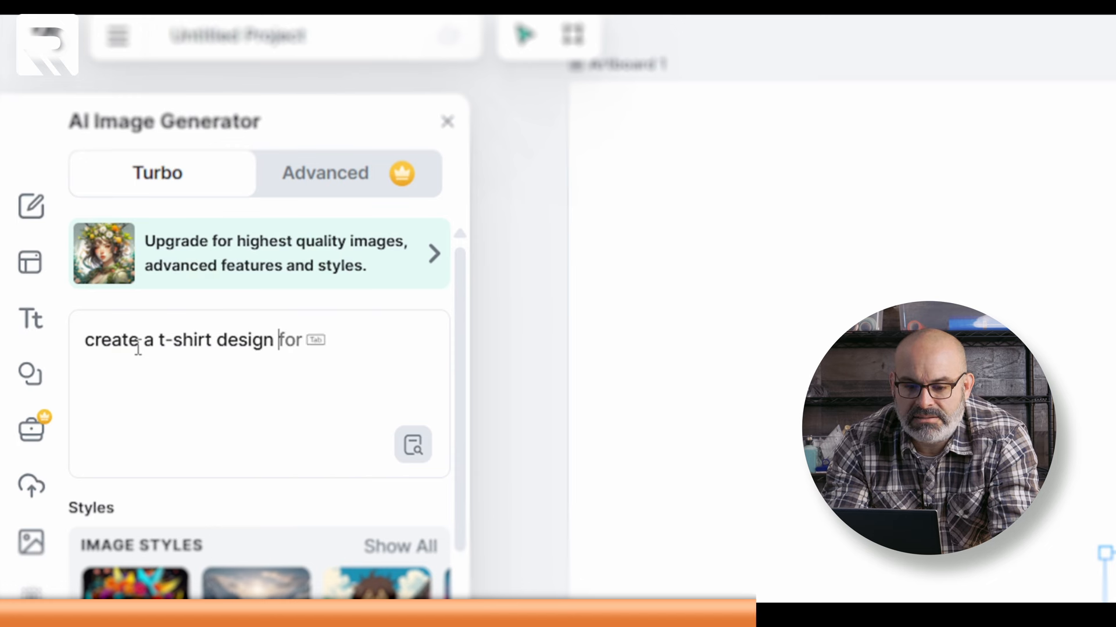
key("Tab")
type("gy")
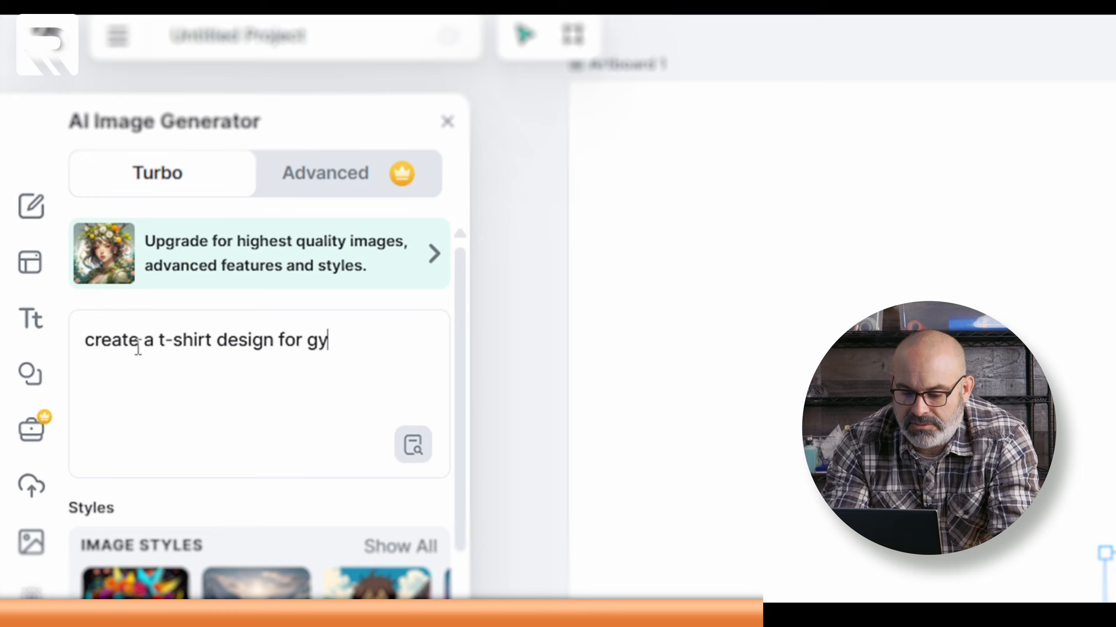
type("m ca")
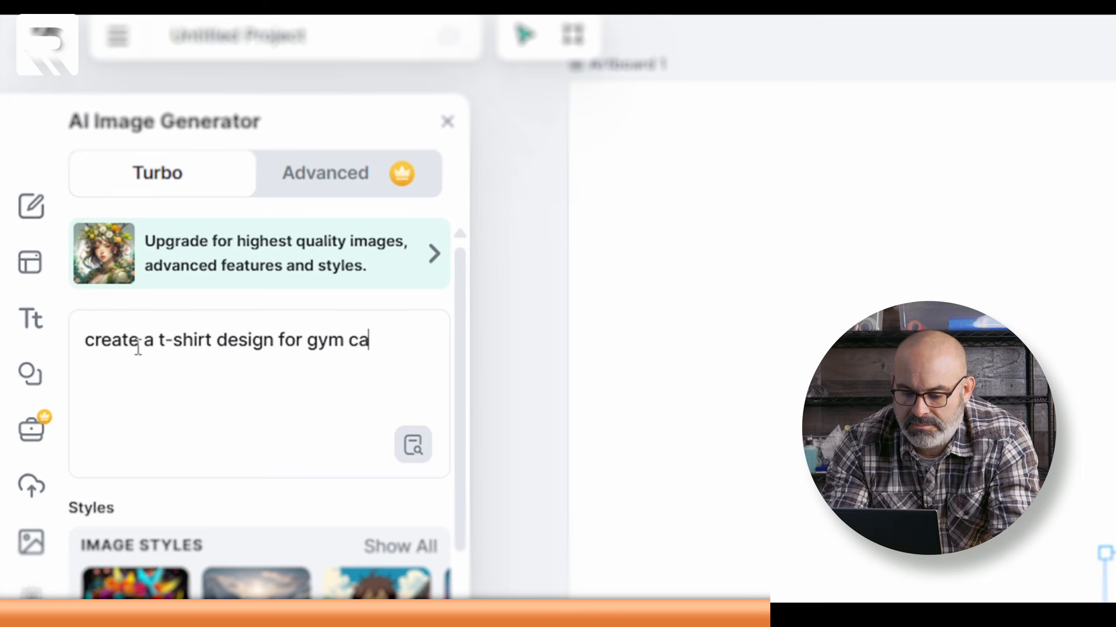
type("lled GO")
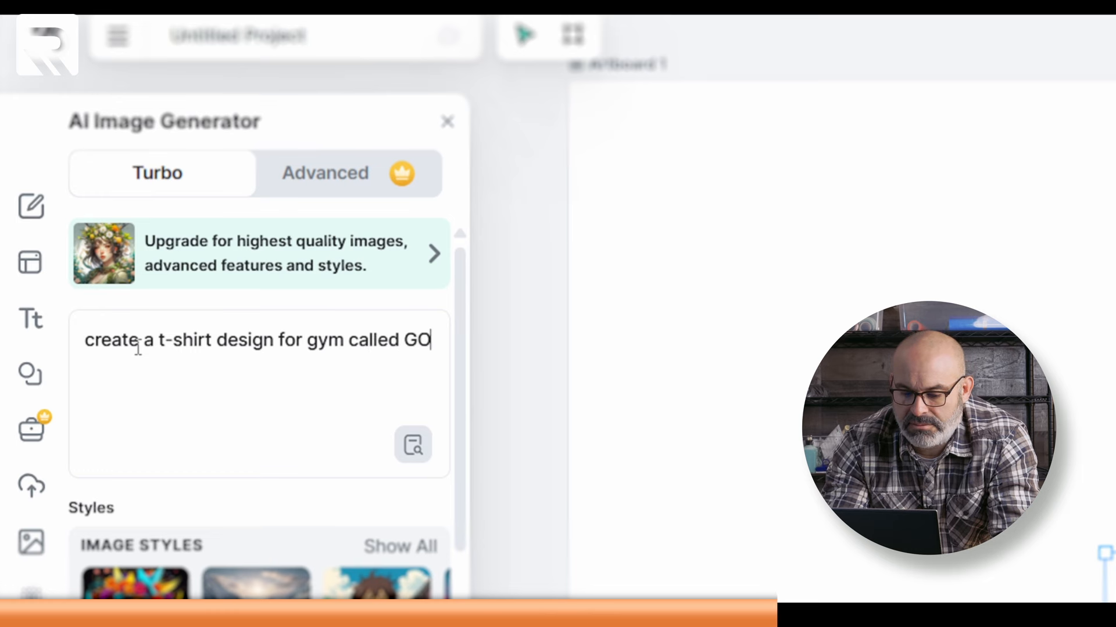
type("RILLA")
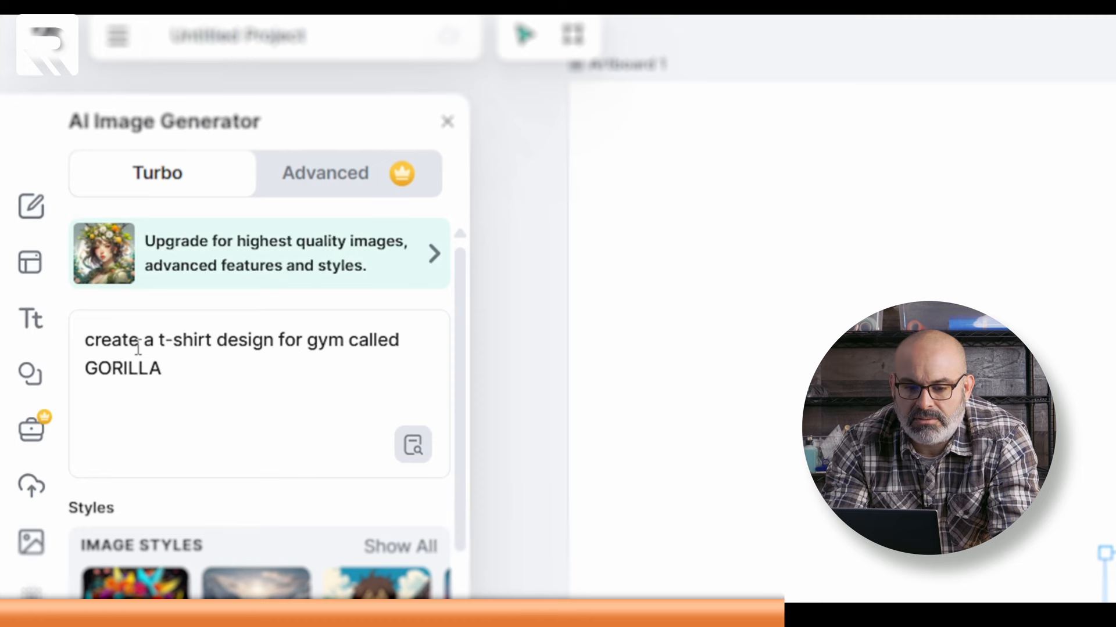
type(" GYM.")
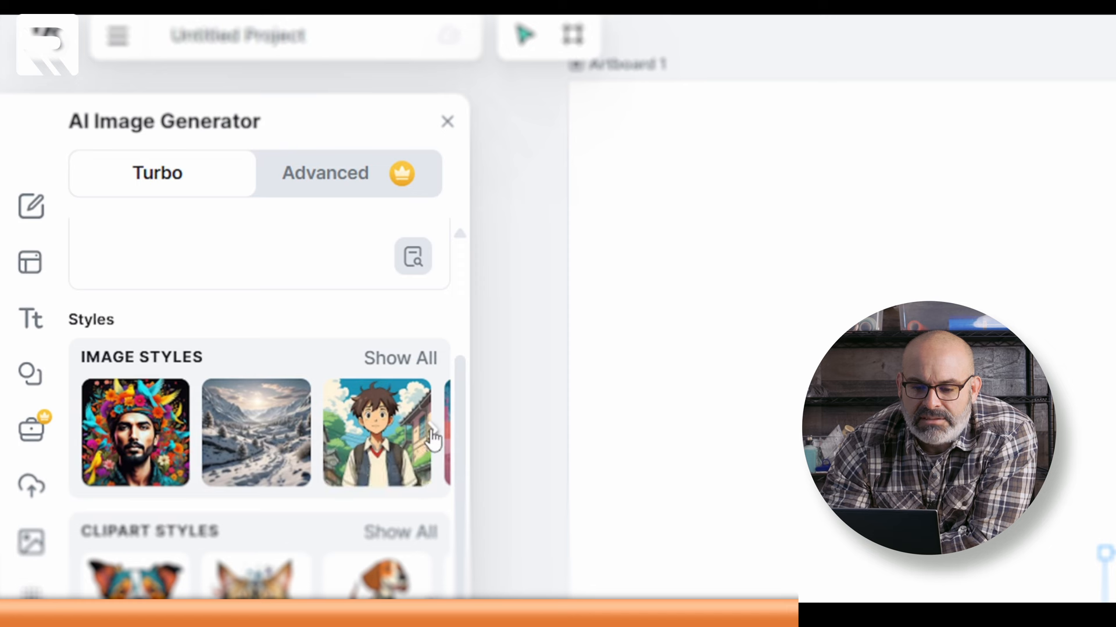
Step: Generate the gorilla gym design in the Synthwave image style
left_click(431, 433)
left_click(432, 435)
left_click(433, 435)
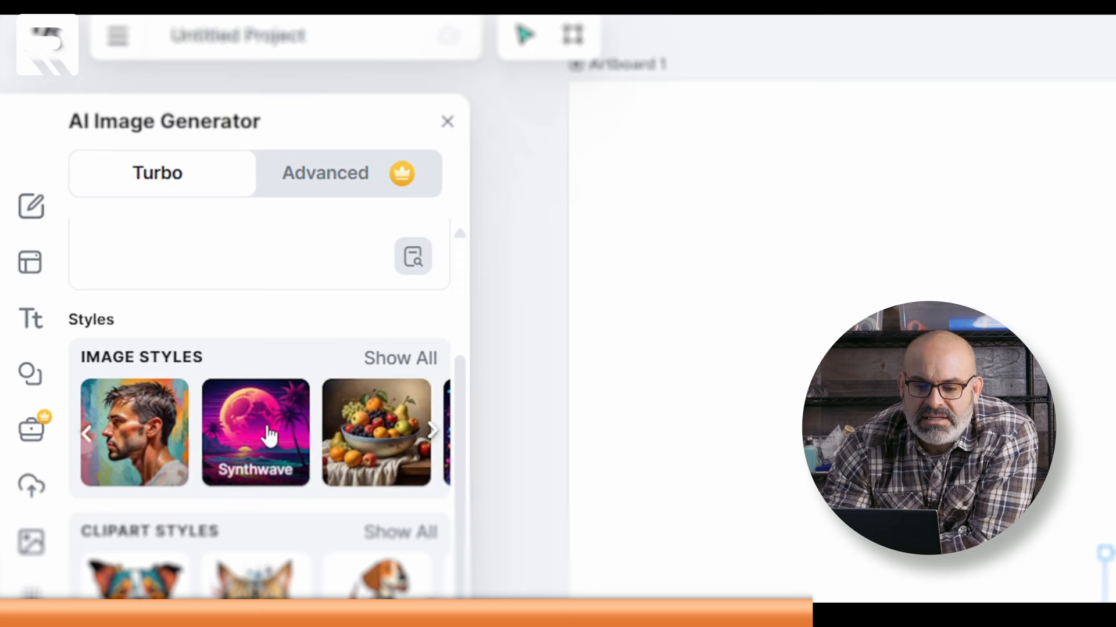
scroll(269, 434, "down", 2)
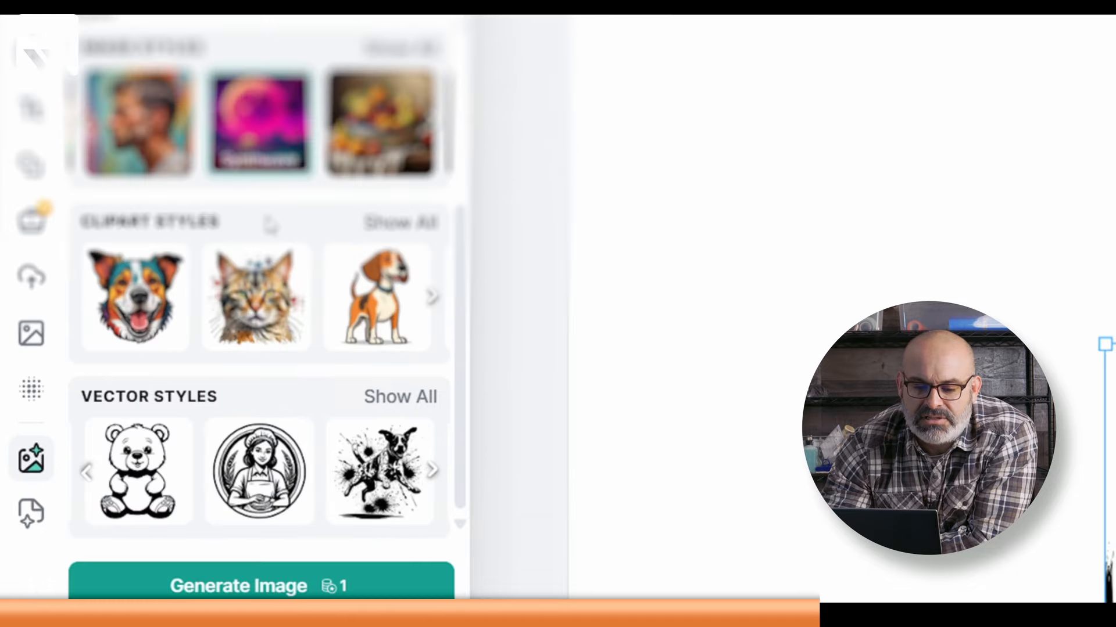
left_click(260, 586)
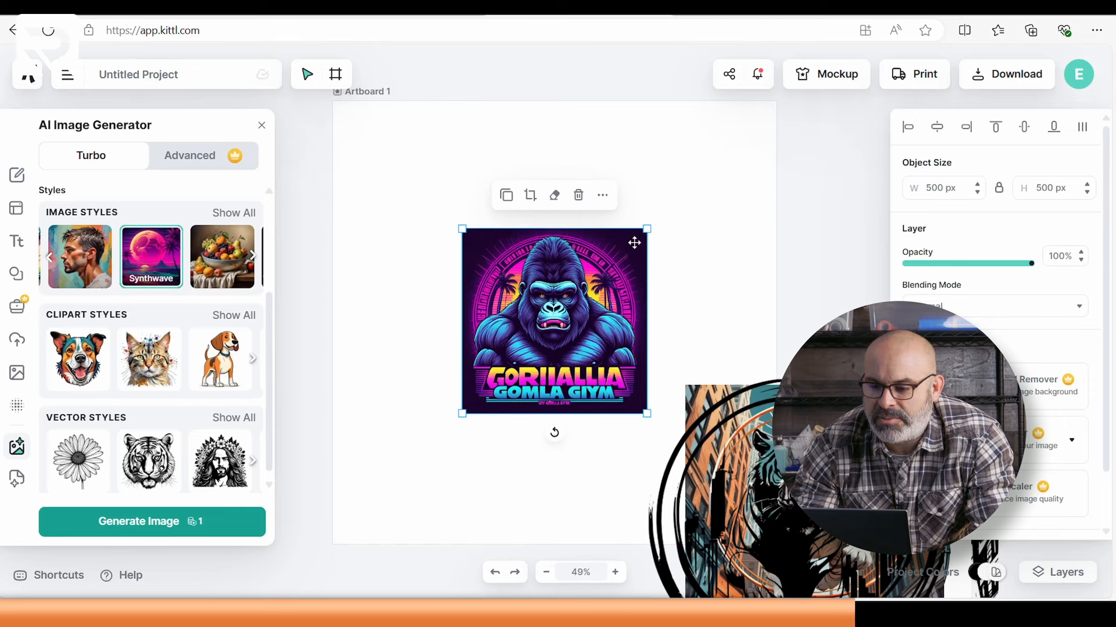
Step: Enlarge the Synthwave gorilla image to about 1017 px so that it fills most of the artboard
left_click_drag(647, 228, 743, 132)
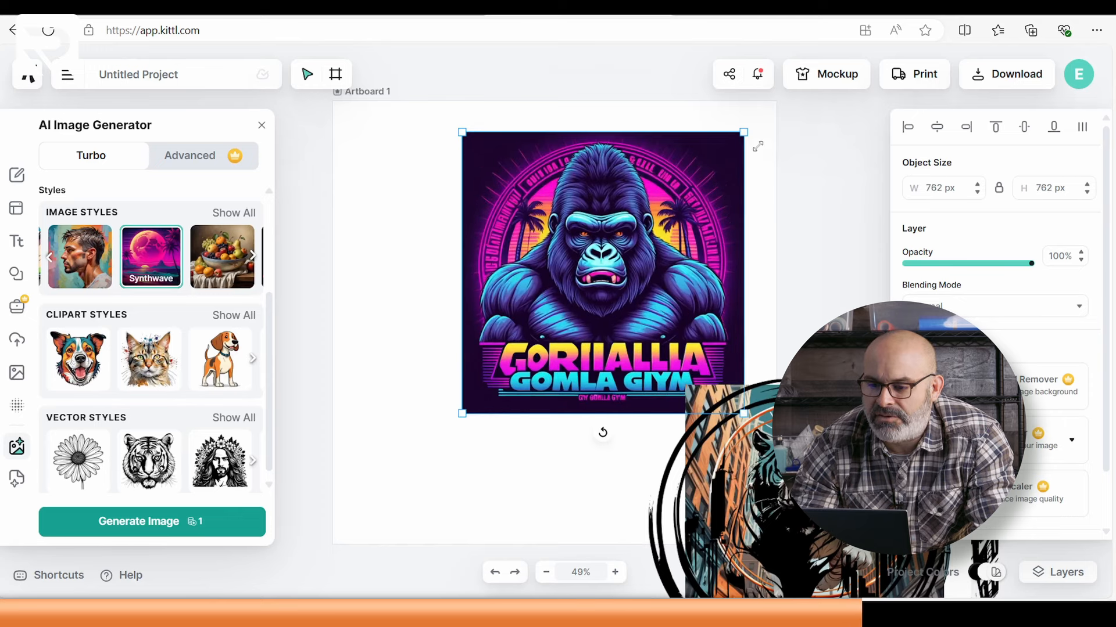
left_click_drag(601, 261, 495, 246)
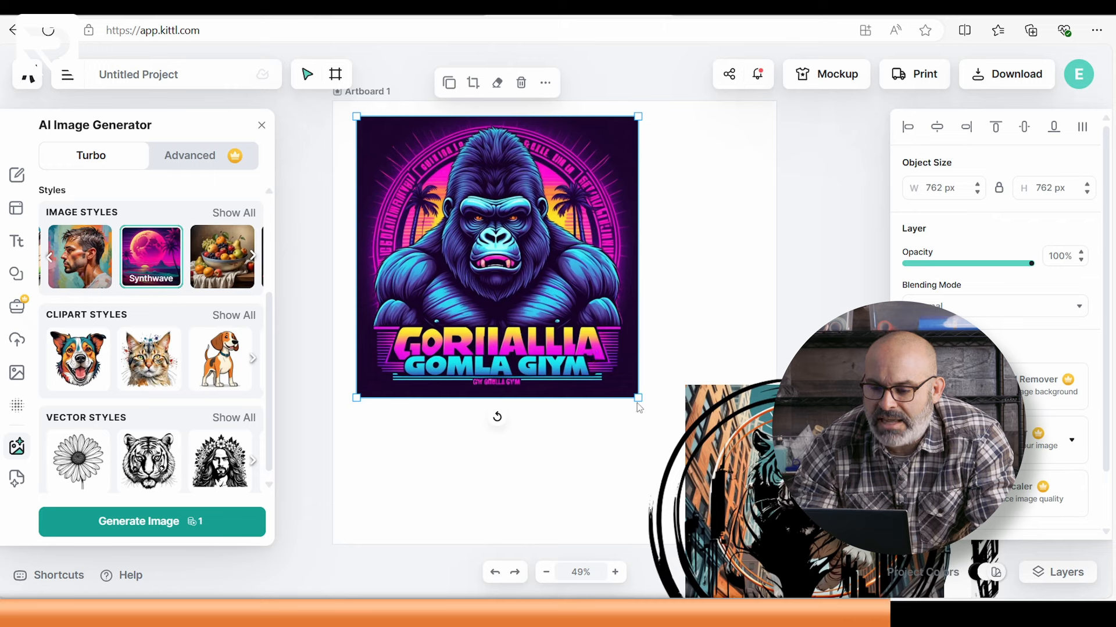
left_click_drag(637, 398, 733, 492)
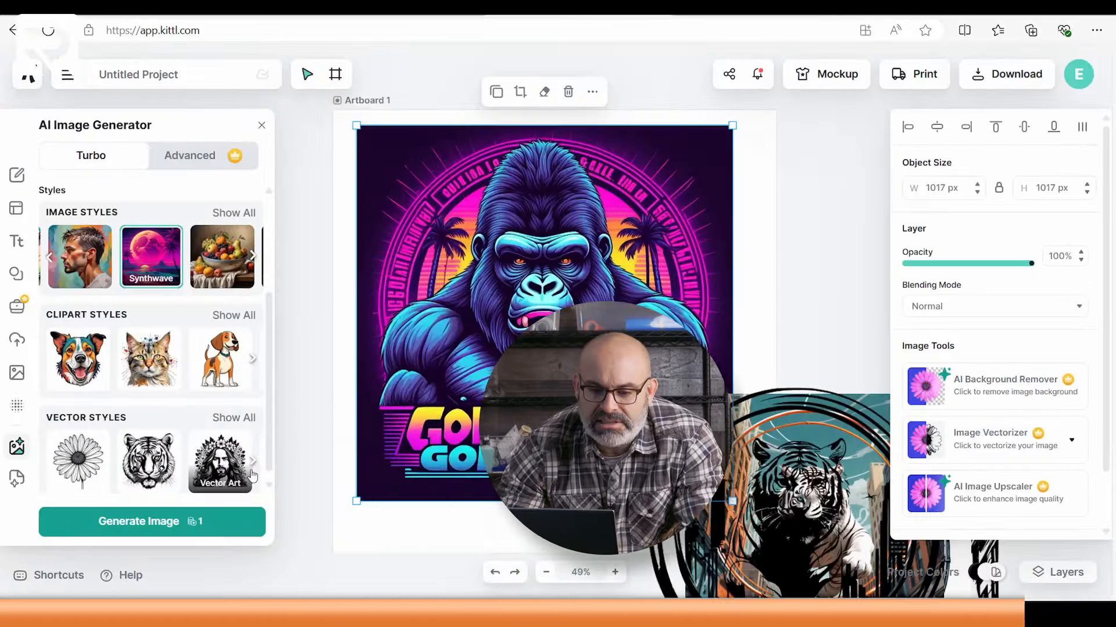
Step: Generate the gorilla gym design in the Street Art vector style and move it to the artboard's upper-left area
left_click(254, 464)
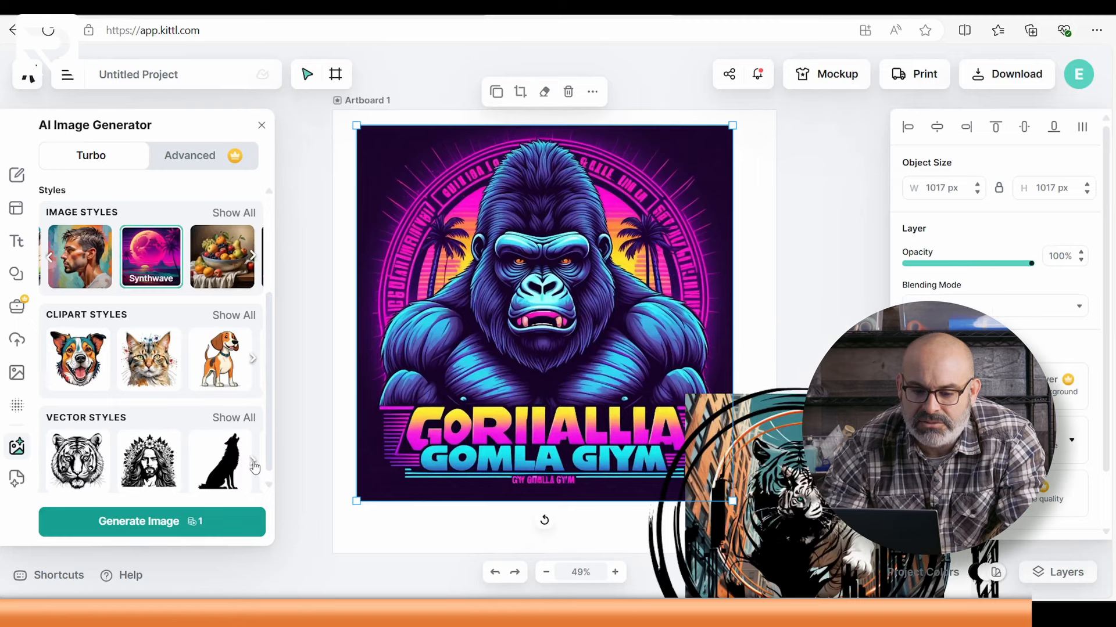
left_click(253, 465)
left_click(253, 464)
left_click(254, 465)
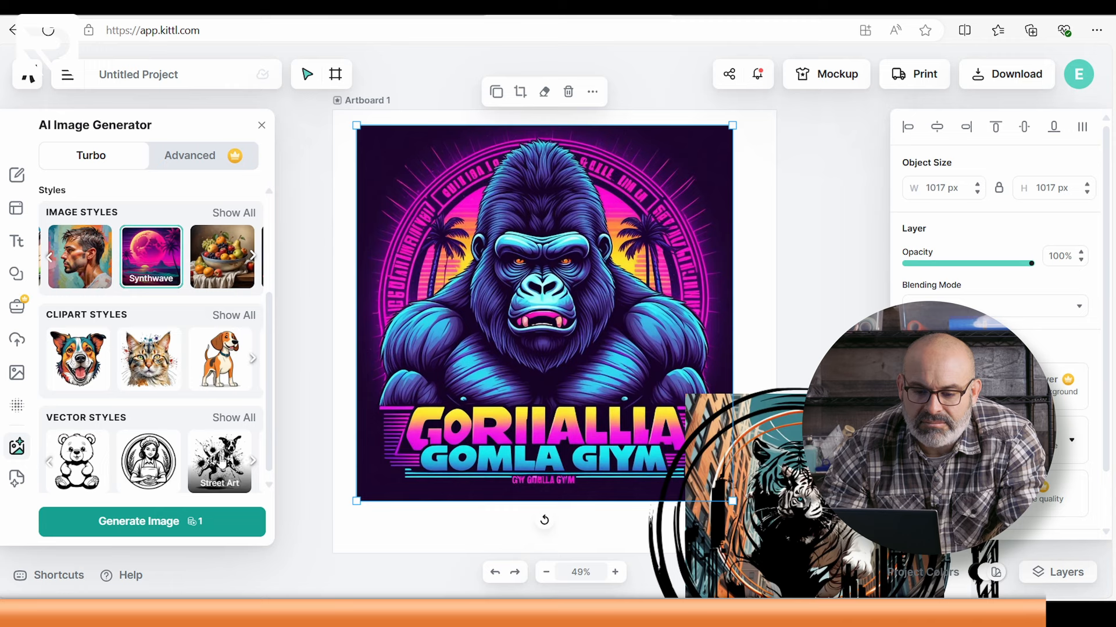
left_click(219, 462)
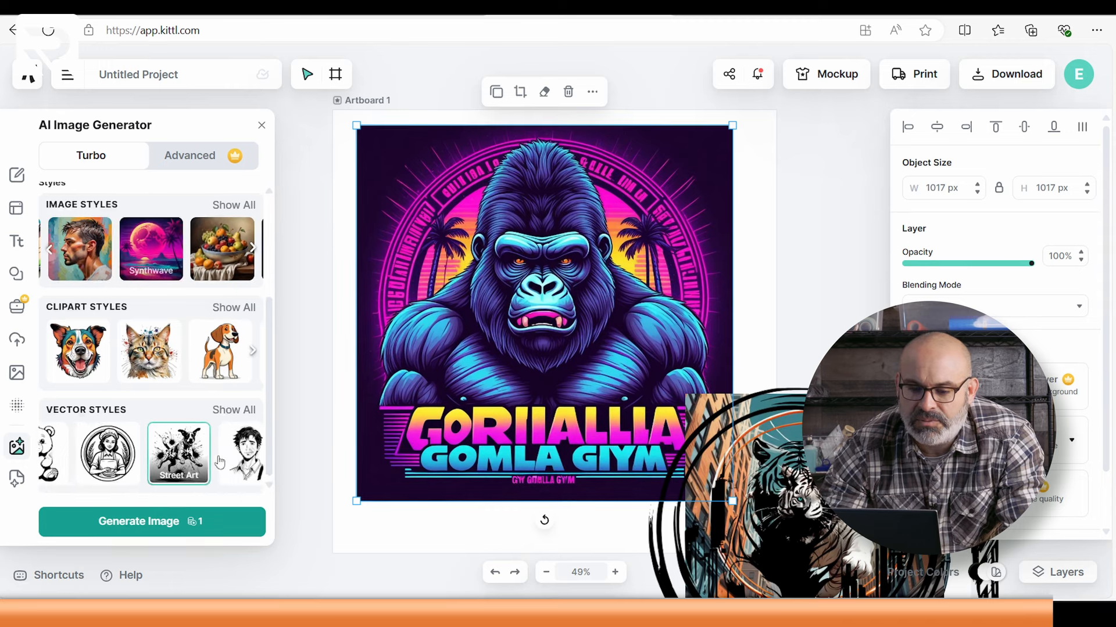
left_click(154, 522)
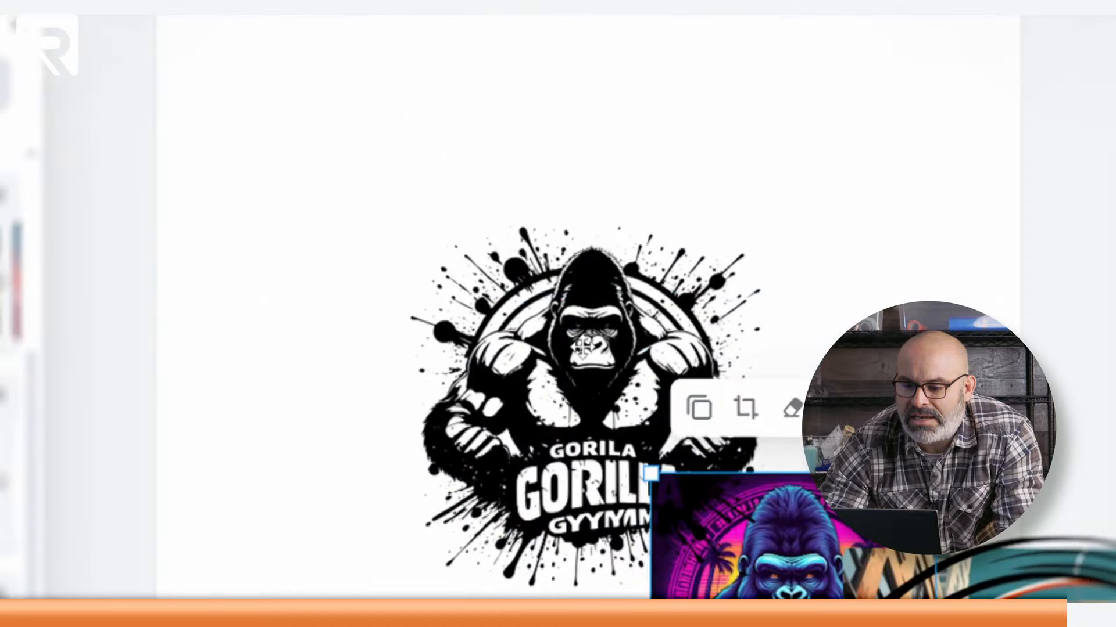
left_click_drag(572, 330, 424, 193)
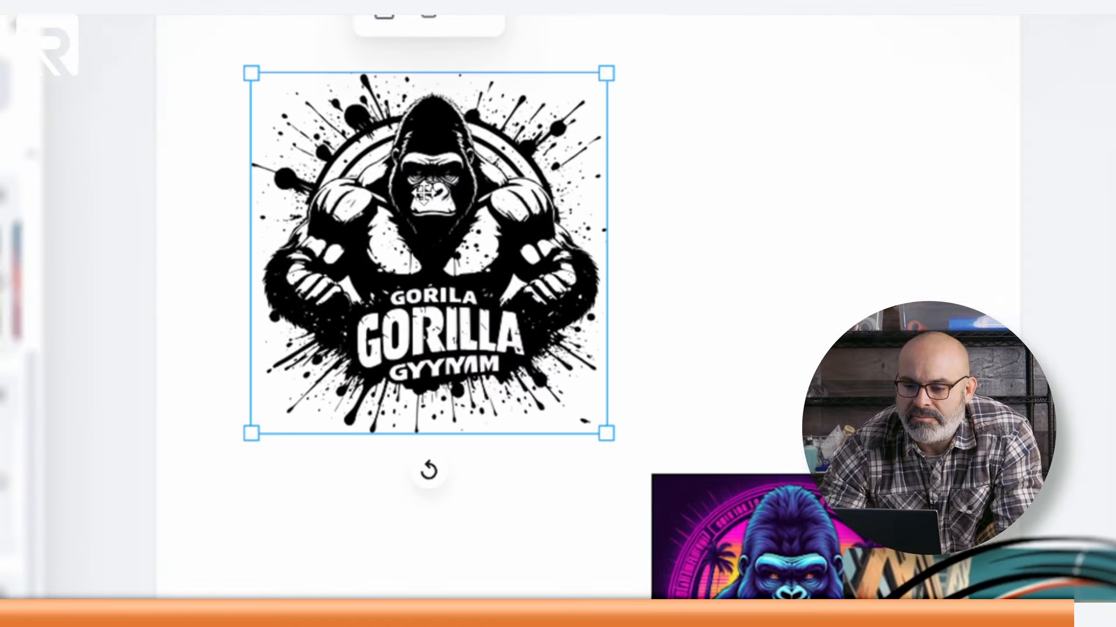